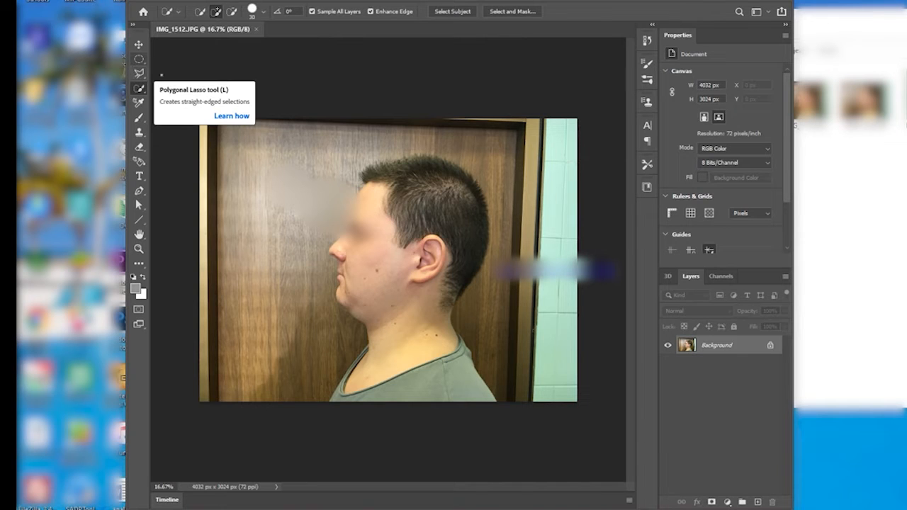
Select the man with the Object Selection tool by framing his head and shoulders in a rectangle about 2058 by 2718 px
{"action": "right_click", "coordinate": [140, 90]}
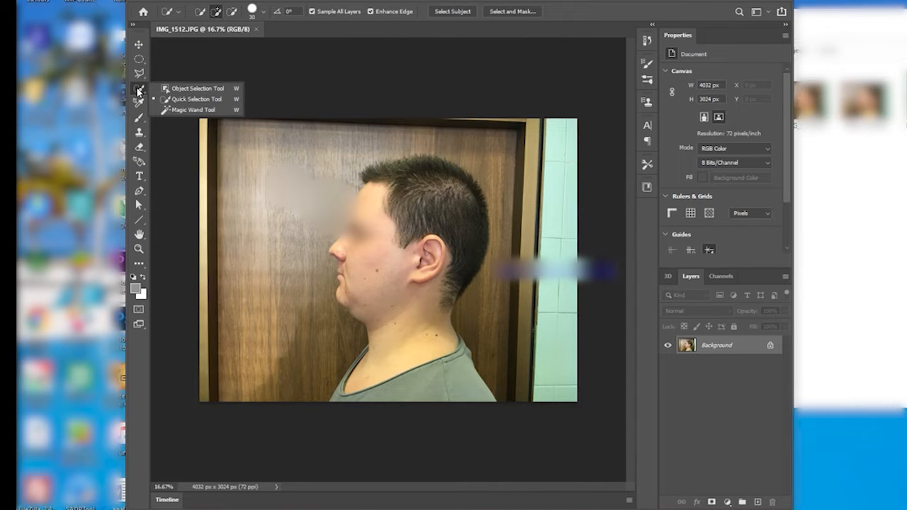
{"action": "left_click", "coordinate": [140, 90]}
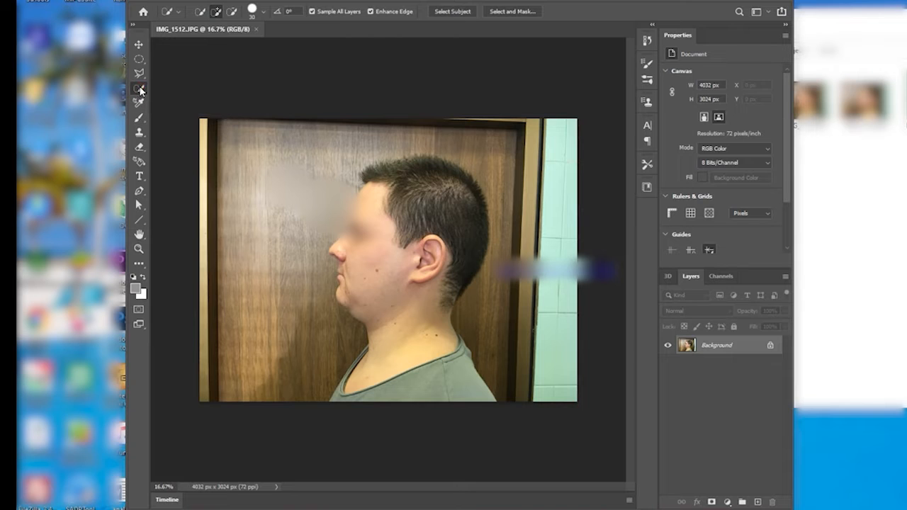
{"action": "left_click", "coordinate": [139, 90]}
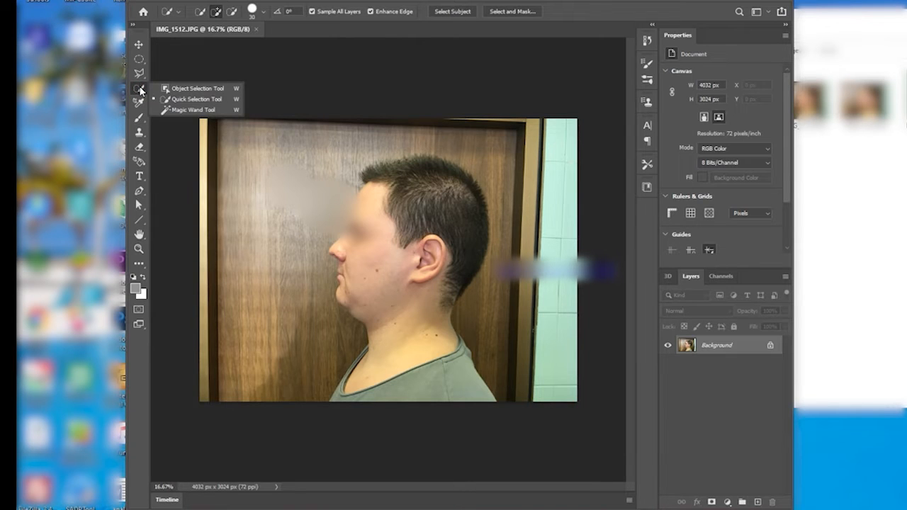
{"action": "left_click", "coordinate": [197, 90]}
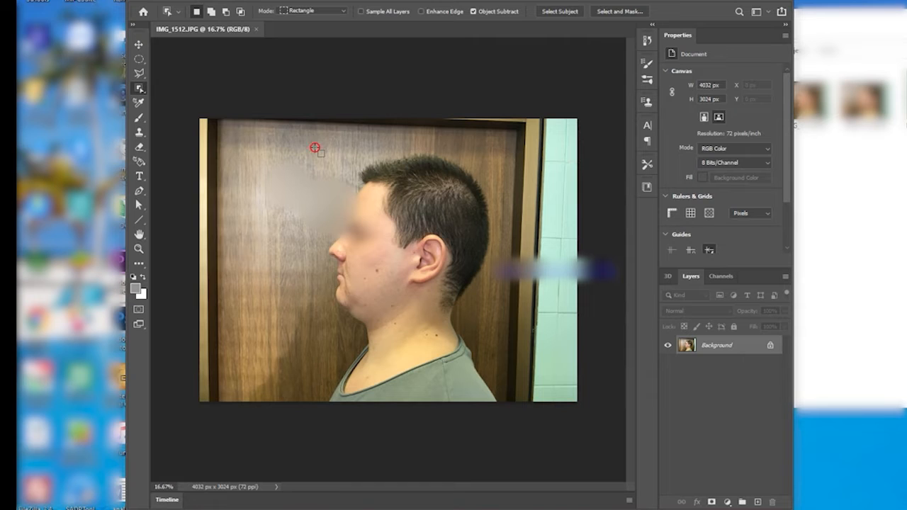
{"action": "left_click_drag", "start_coordinate": [316, 147], "coordinate": [340, 150]}
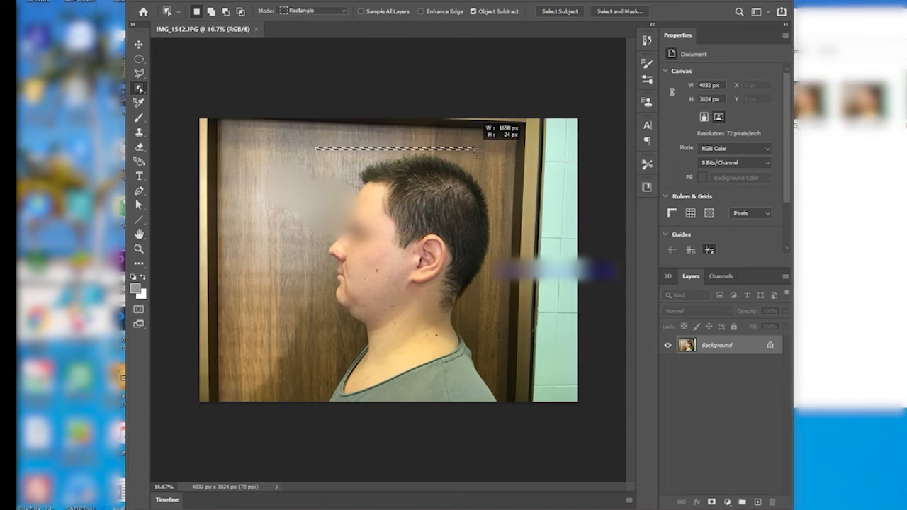
{"action": "left_click_drag", "start_coordinate": [495, 151], "coordinate": [507, 403]}
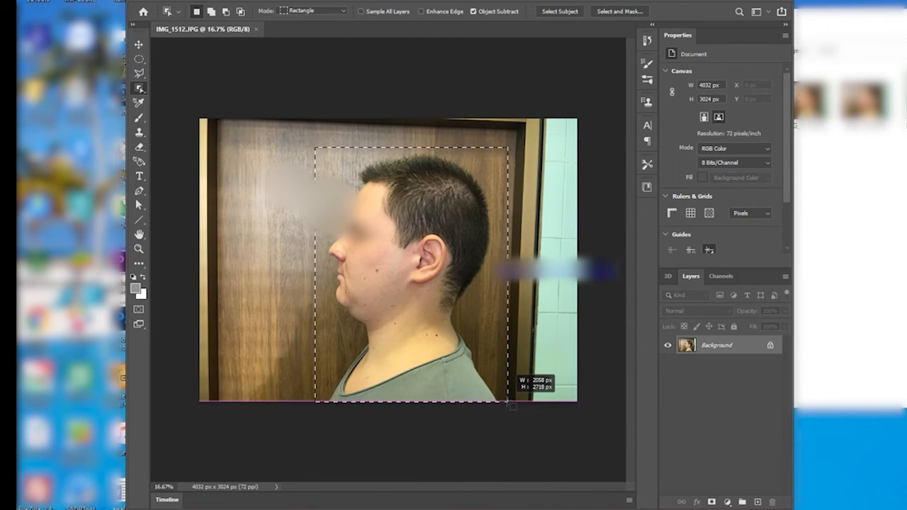
{"action": "left_click_drag", "start_coordinate": [507, 401], "coordinate": [507, 403]}
{"action": "left_click_drag", "start_coordinate": [507, 400], "coordinate": [507, 401]}
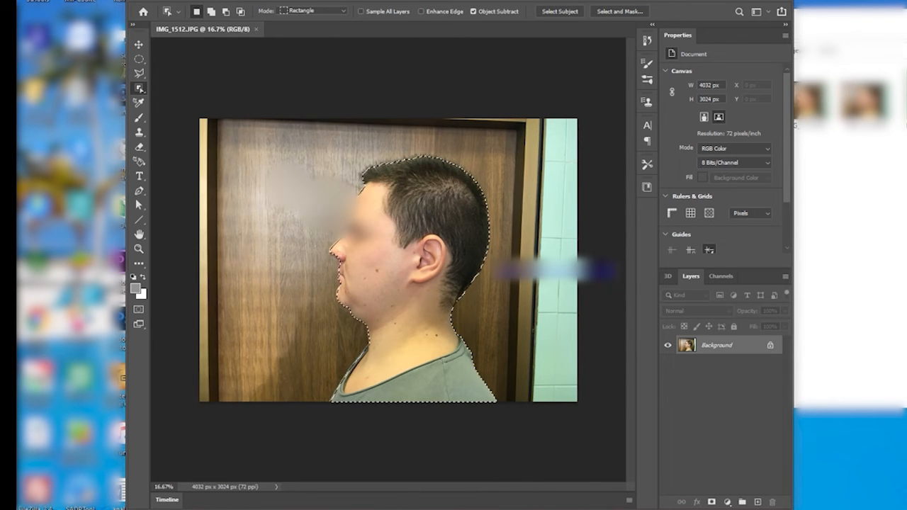
Switch to the Quick Selection tool and try to extend the selection edge beneath the chin
{"action": "key", "text": "ctrl+plus"}
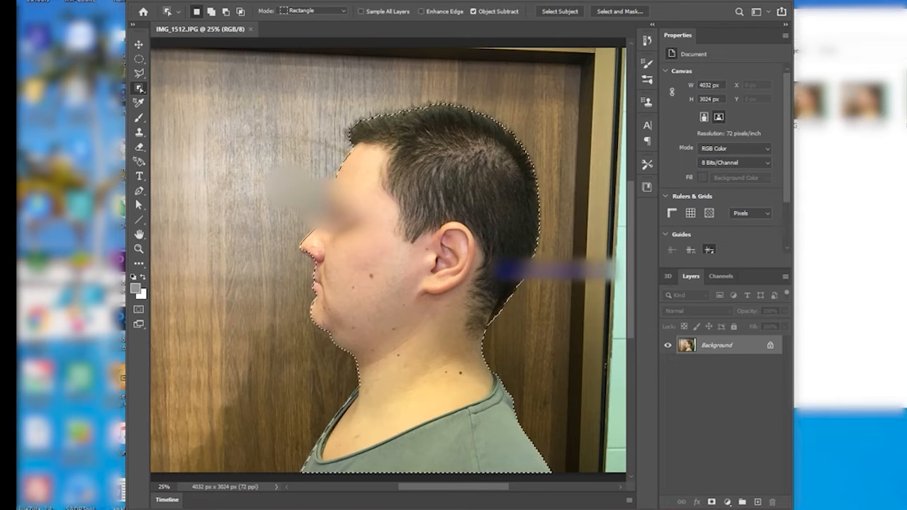
{"action": "key", "text": "ctrl+plus"}
{"action": "key", "text": "ctrl+plus"}
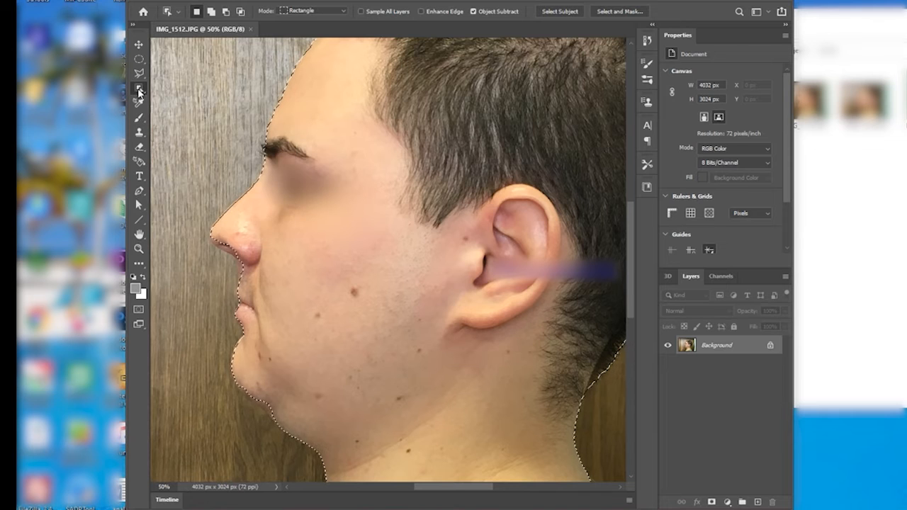
{"action": "right_click", "coordinate": [140, 90]}
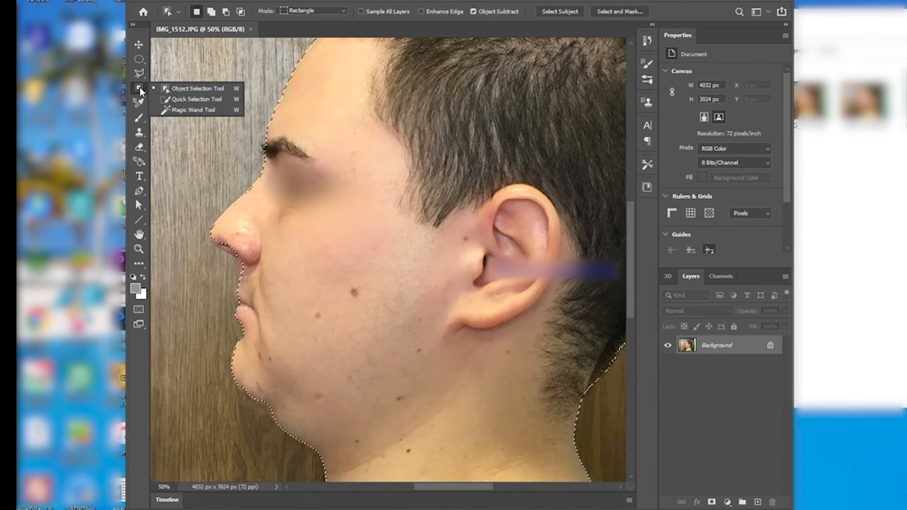
{"action": "left_click", "coordinate": [191, 101]}
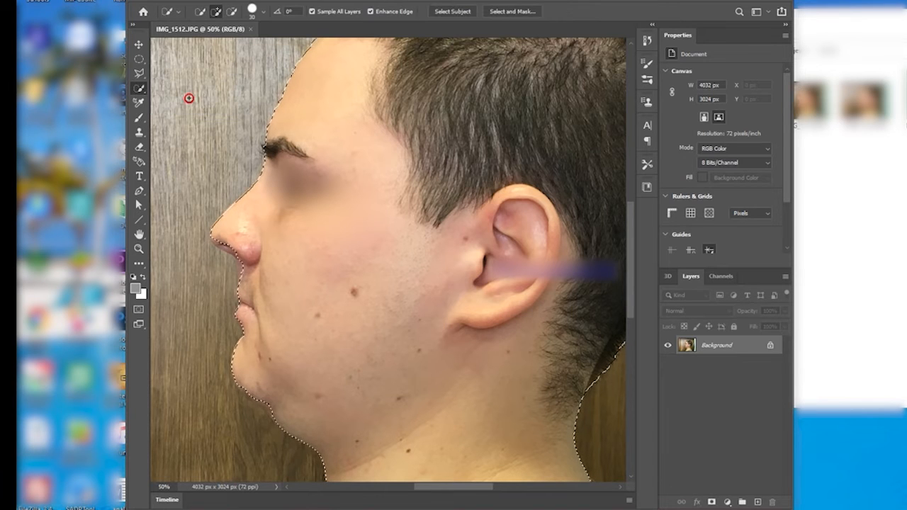
{"action": "right_click", "coordinate": [141, 90]}
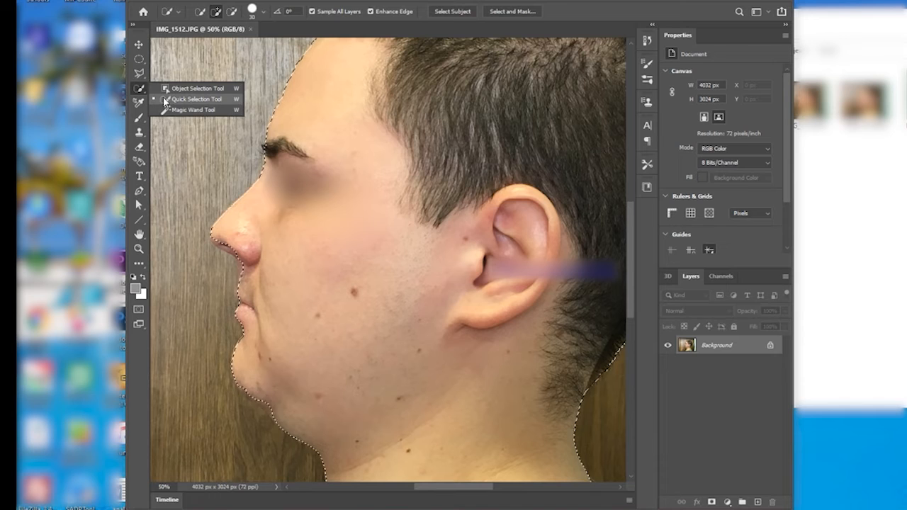
{"action": "left_click", "coordinate": [189, 99]}
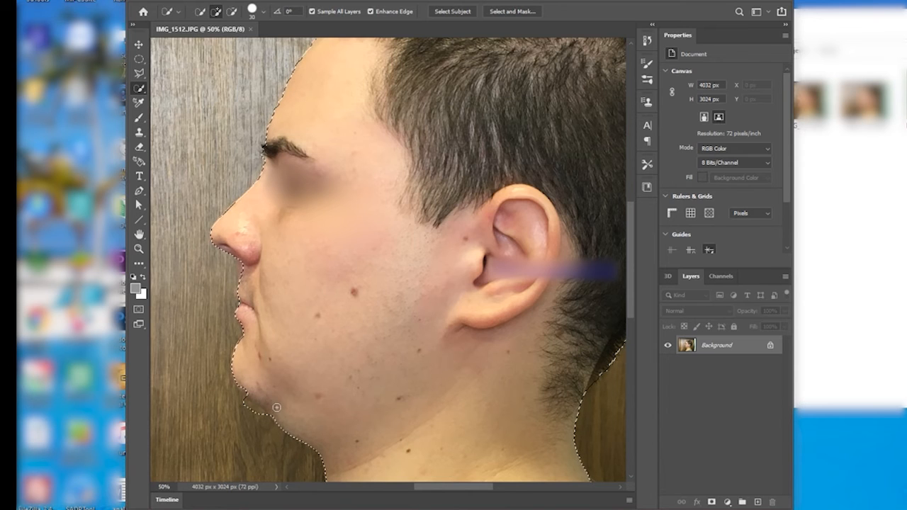
Undo the Quick Selection strokes made along the chin
{"action": "left_click", "coordinate": [168, 1]}
{"action": "left_click", "coordinate": [177, 4]}
{"action": "left_click", "coordinate": [169, 2]}
{"action": "left_click", "coordinate": [188, 6]}
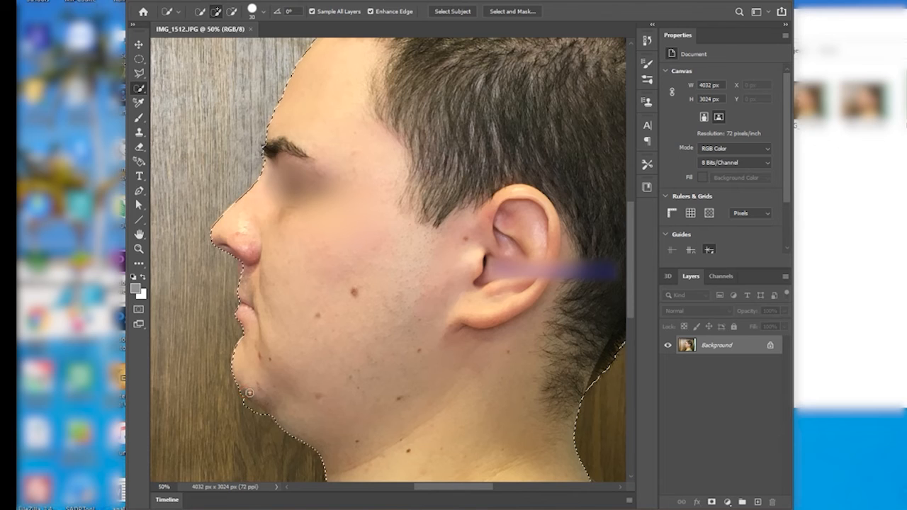
{"action": "left_click", "coordinate": [174, 2]}
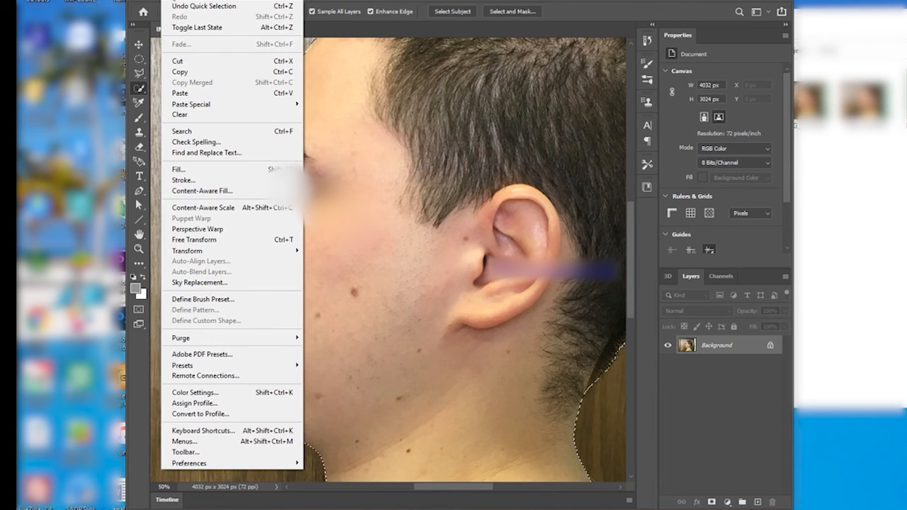
{"action": "left_click", "coordinate": [177, 2]}
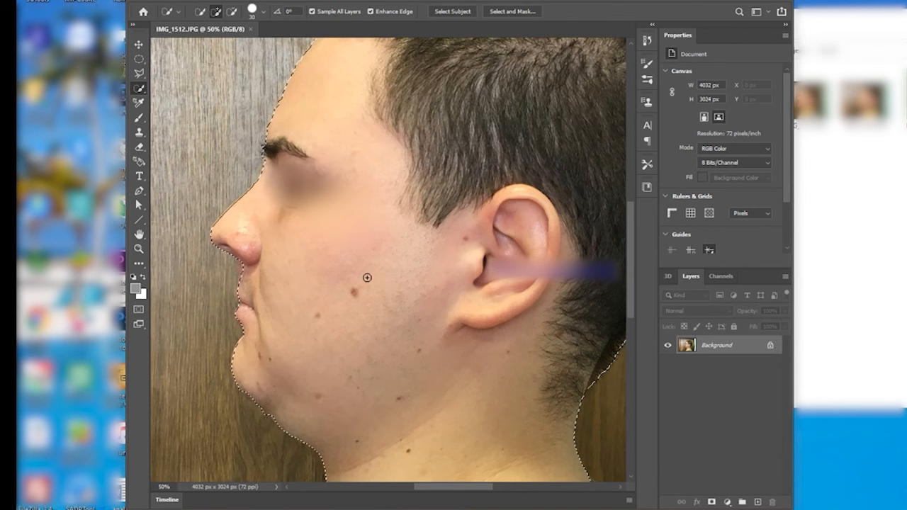
Copy the selected head and shoulders from the IMG_1512.JPG photo
{"action": "scroll", "coordinate": [367, 278], "scroll_direction": "down", "scroll_amount": 2}
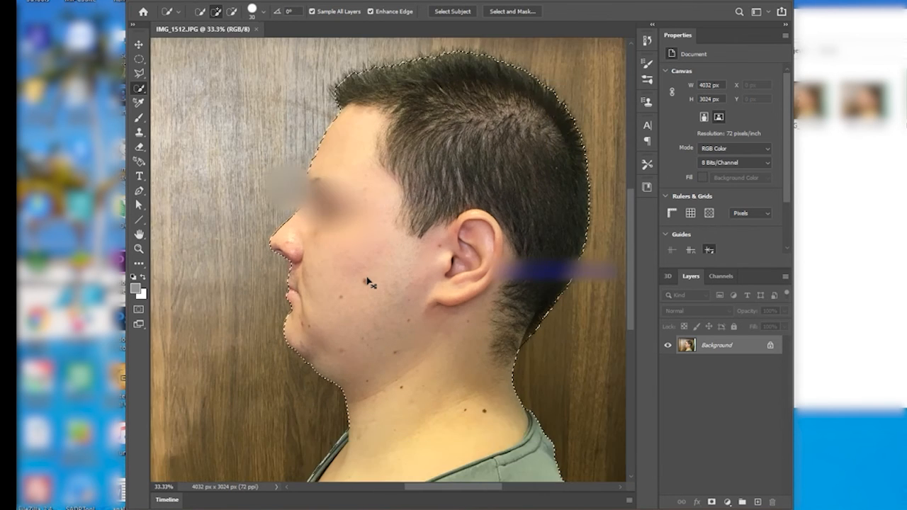
{"action": "scroll", "coordinate": [367, 281], "scroll_direction": "down", "scroll_amount": 1}
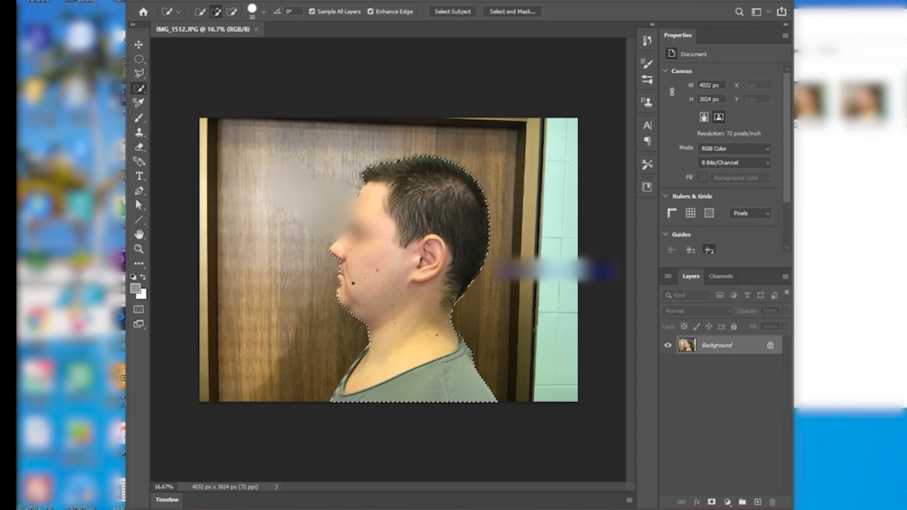
{"action": "scroll", "coordinate": [354, 287], "scroll_direction": "up", "scroll_amount": 2}
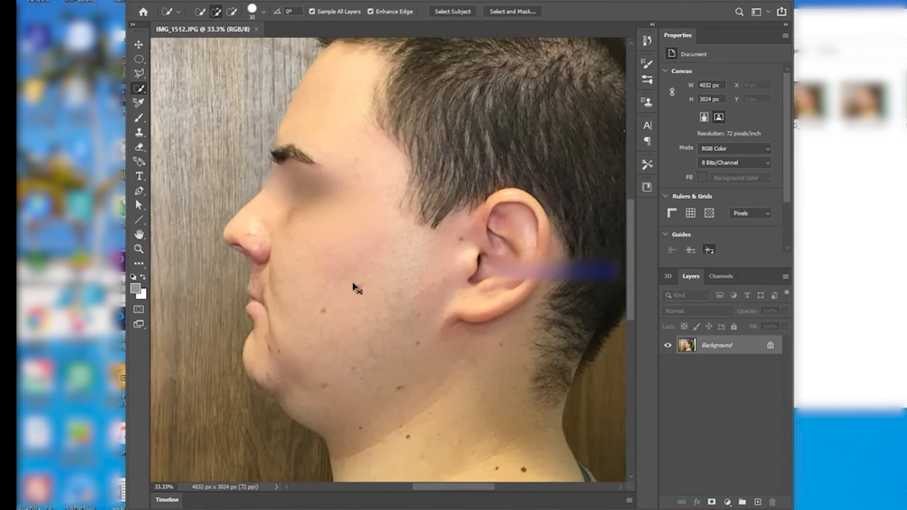
{"action": "scroll", "coordinate": [356, 287], "scroll_direction": "down", "scroll_amount": 1}
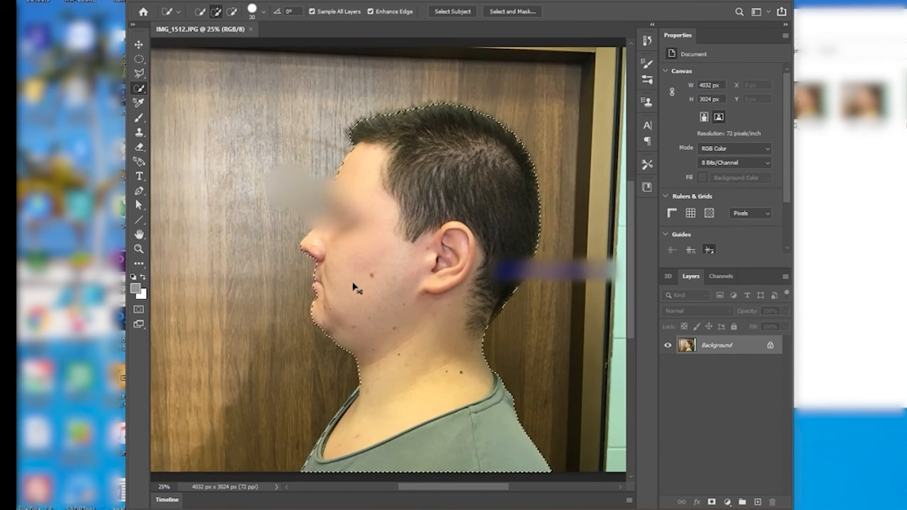
{"action": "scroll", "coordinate": [357, 287], "scroll_direction": "down", "scroll_amount": 1}
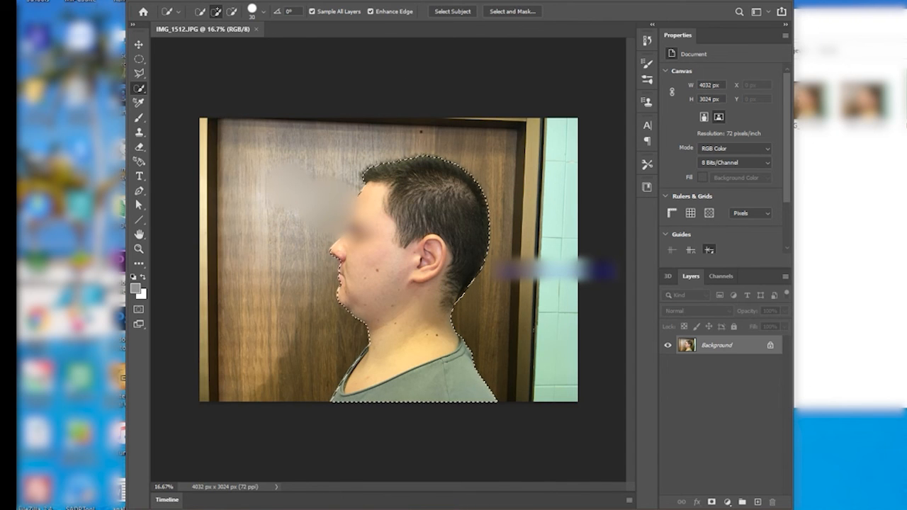
{"action": "left_click", "coordinate": [172, 2]}
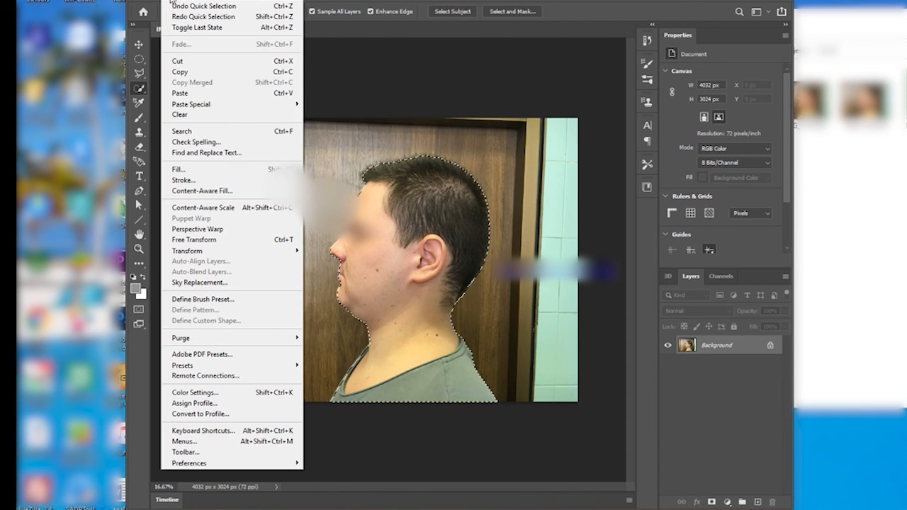
{"action": "left_click", "coordinate": [201, 72]}
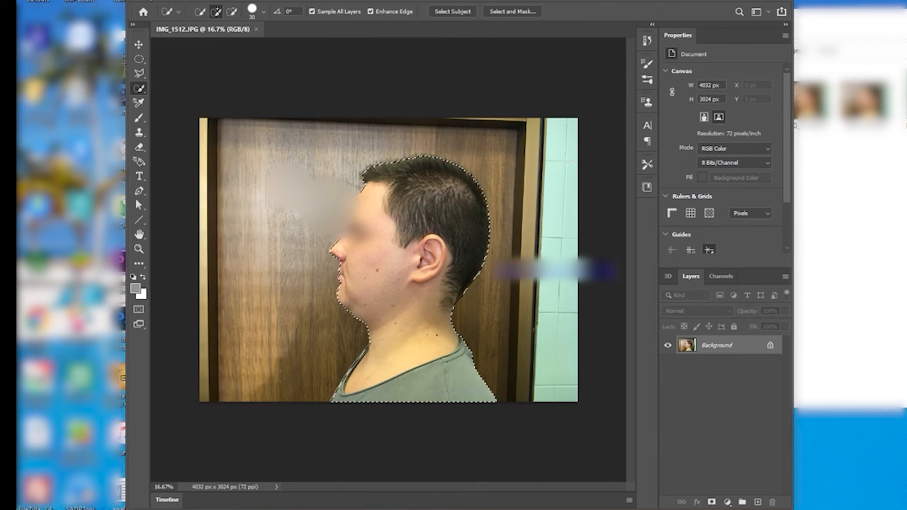
Create a white 1793 × 2636 px RGB document at 72 ppi and paste the copied figure into it
{"action": "left_click", "coordinate": [152, 3]}
{"action": "left_click", "coordinate": [181, 10]}
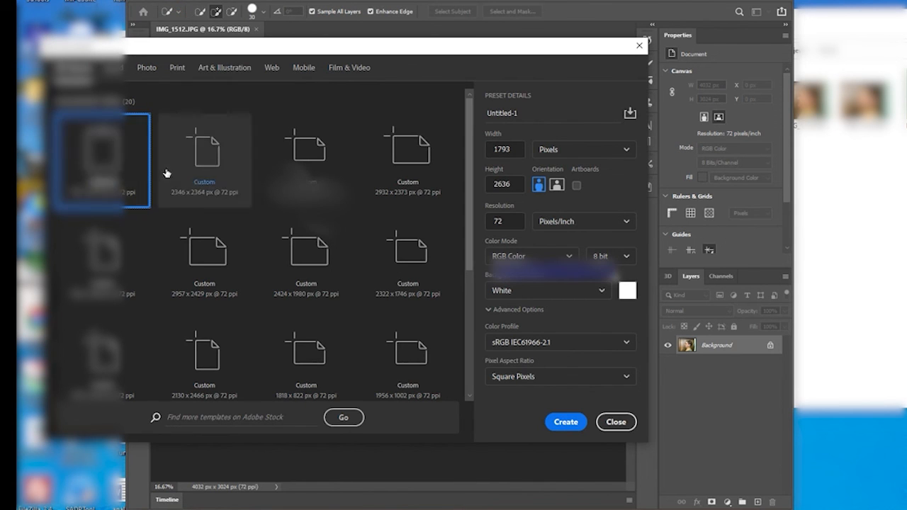
{"action": "left_click", "coordinate": [566, 423]}
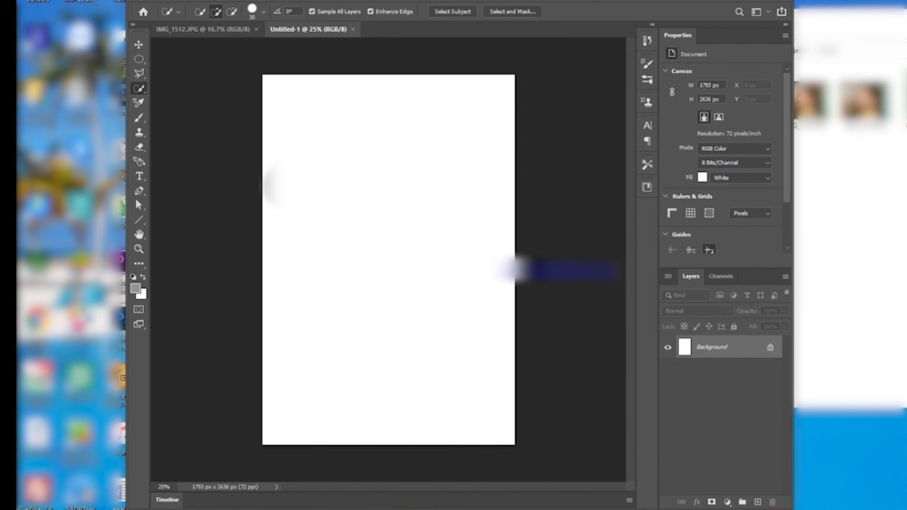
{"action": "left_click", "coordinate": [173, 2]}
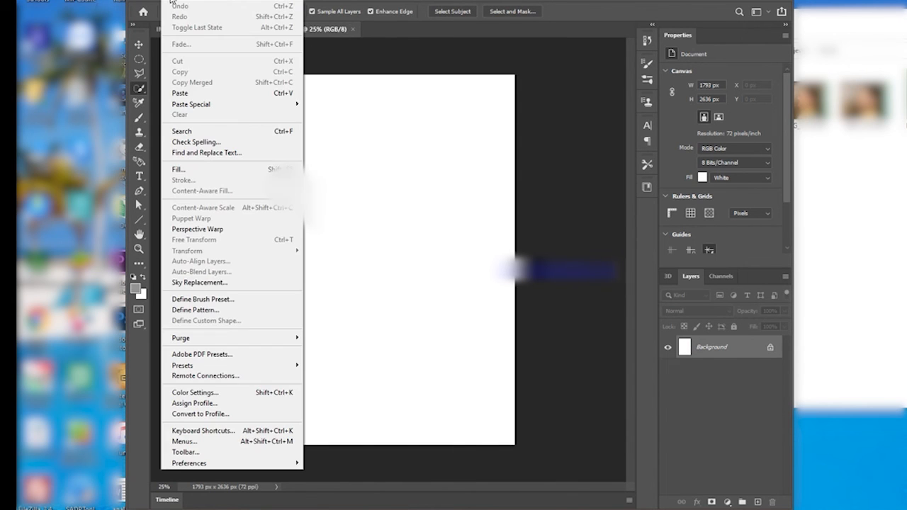
{"action": "left_click", "coordinate": [193, 95]}
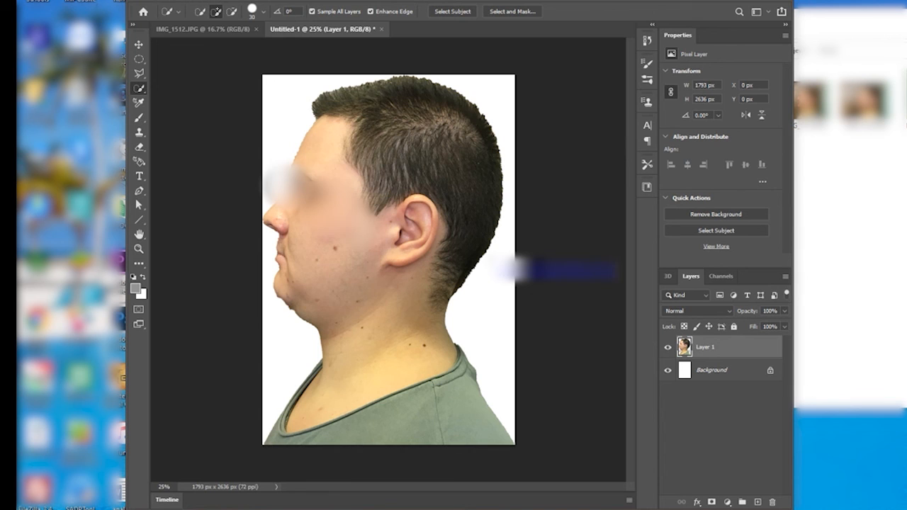
Bring up the file commands for the document holding the pasted figure
{"action": "left_click", "coordinate": [156, 1]}
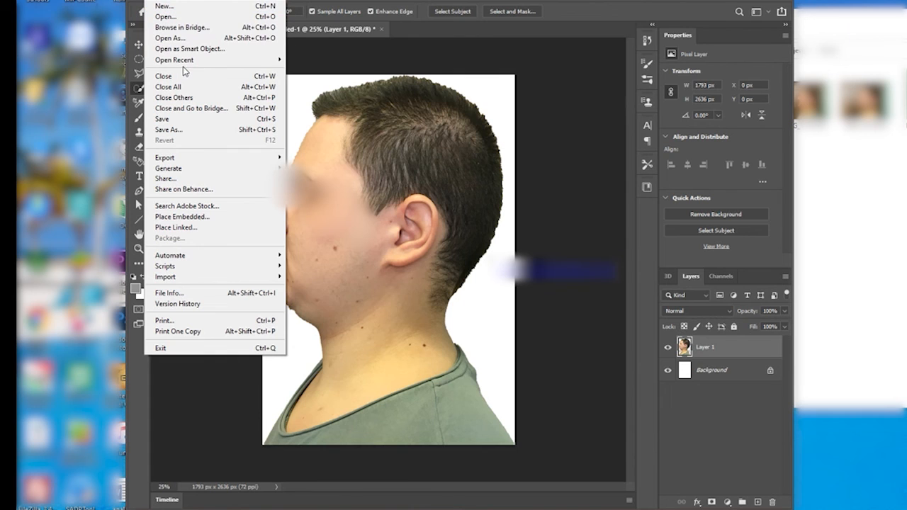